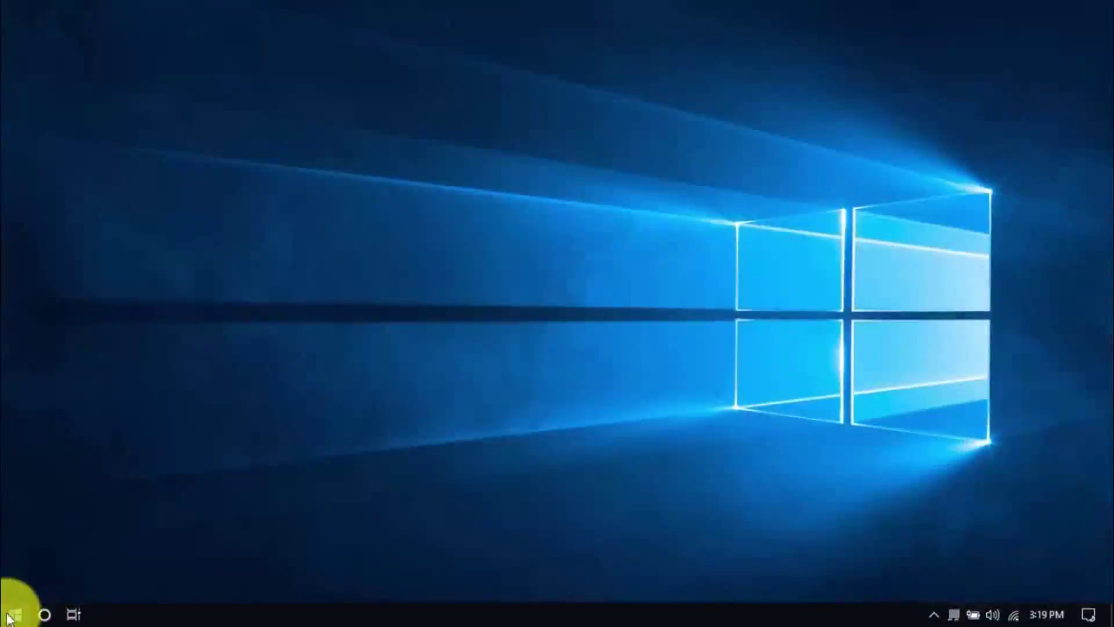
- From the Win+X menu, go to Power Options' 'Choose what the power buttons do' page
right_click(8, 618)
left_click(104, 182)
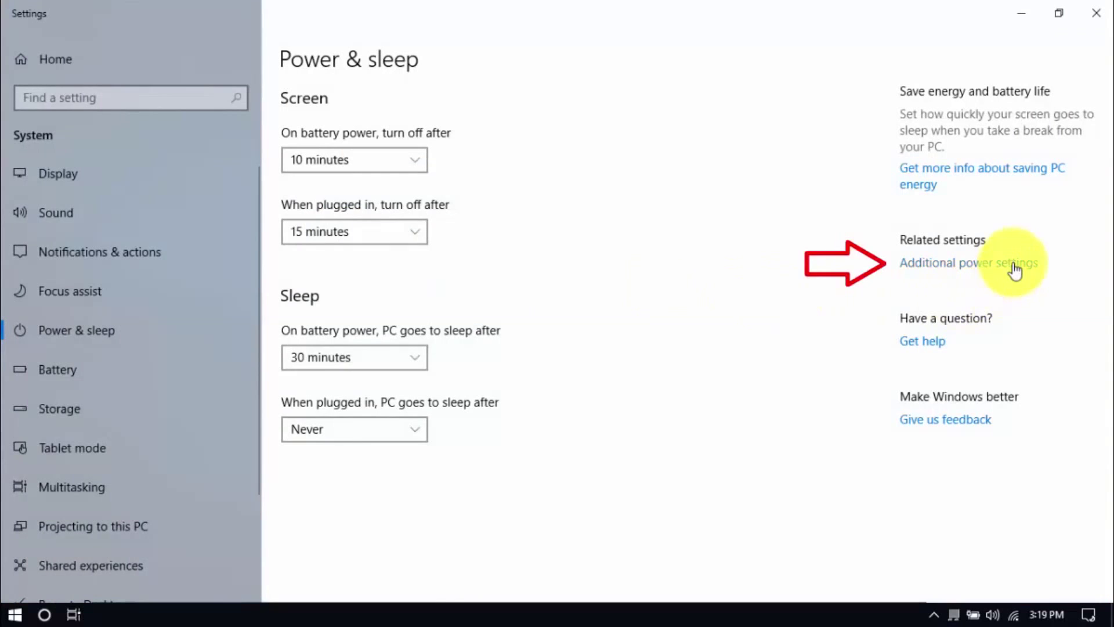
left_click(1012, 266)
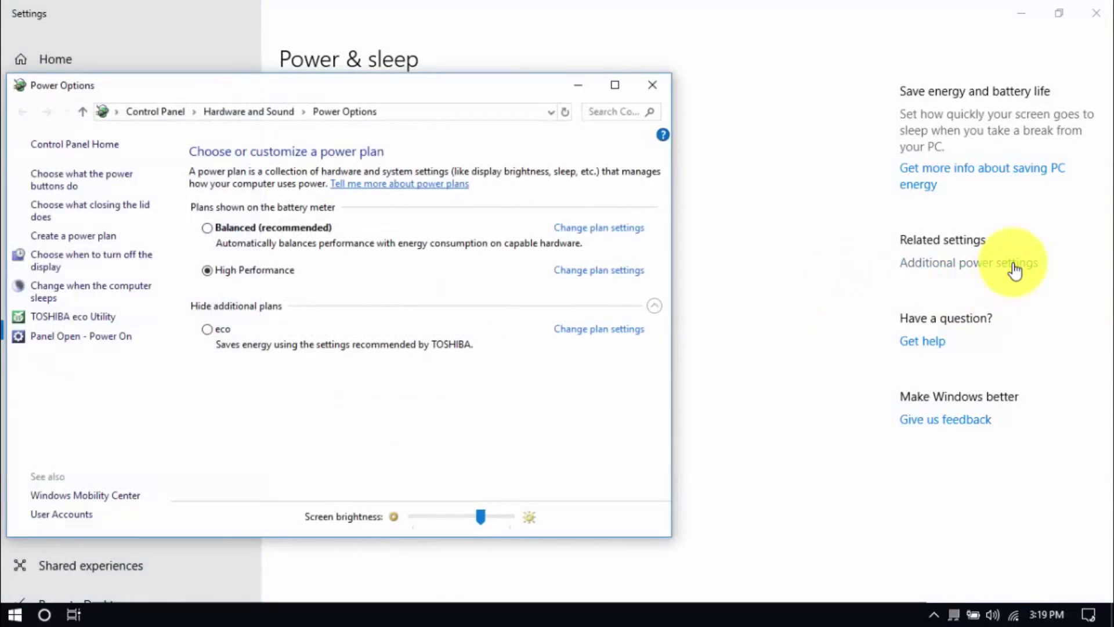
left_click(65, 186)
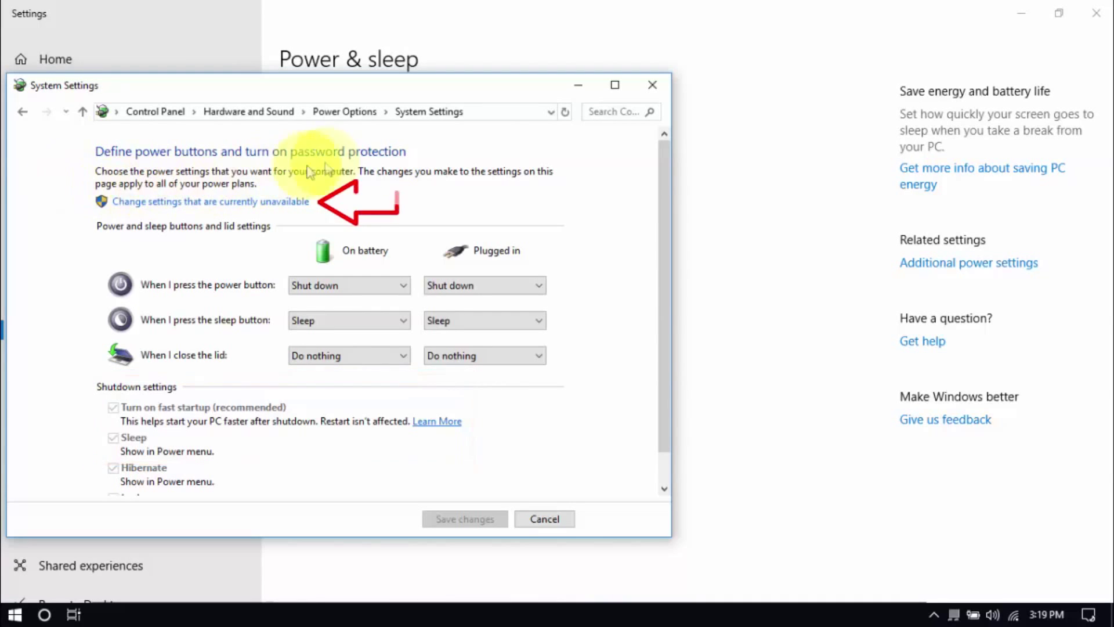
- Unlock the shutdown settings, untick fast startup and Sleep, and save the changes
left_click(277, 203)
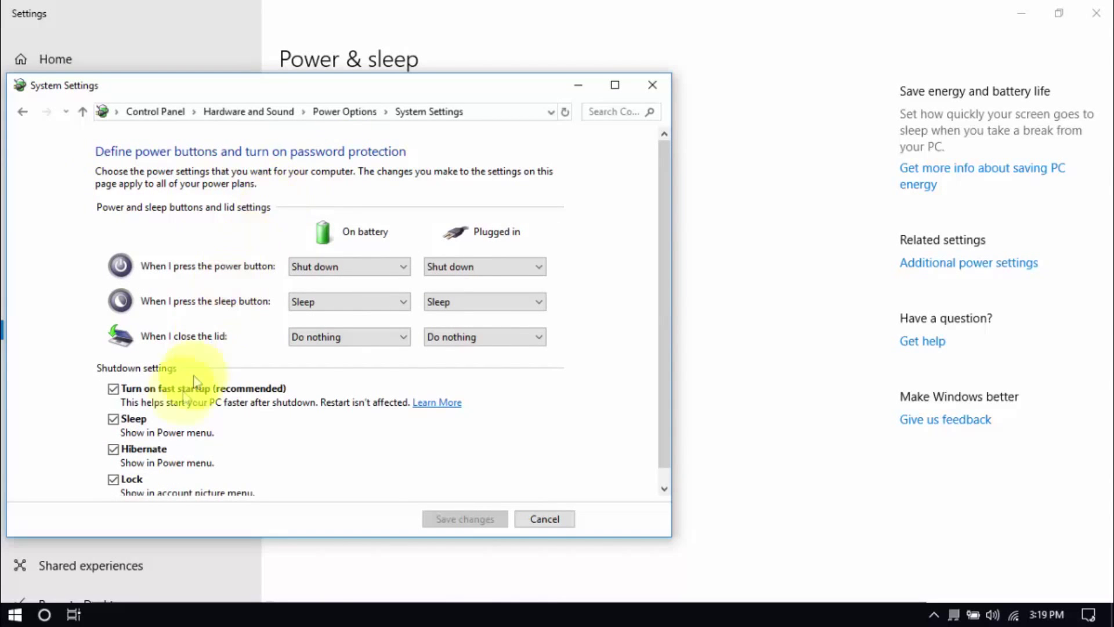
left_click(135, 424)
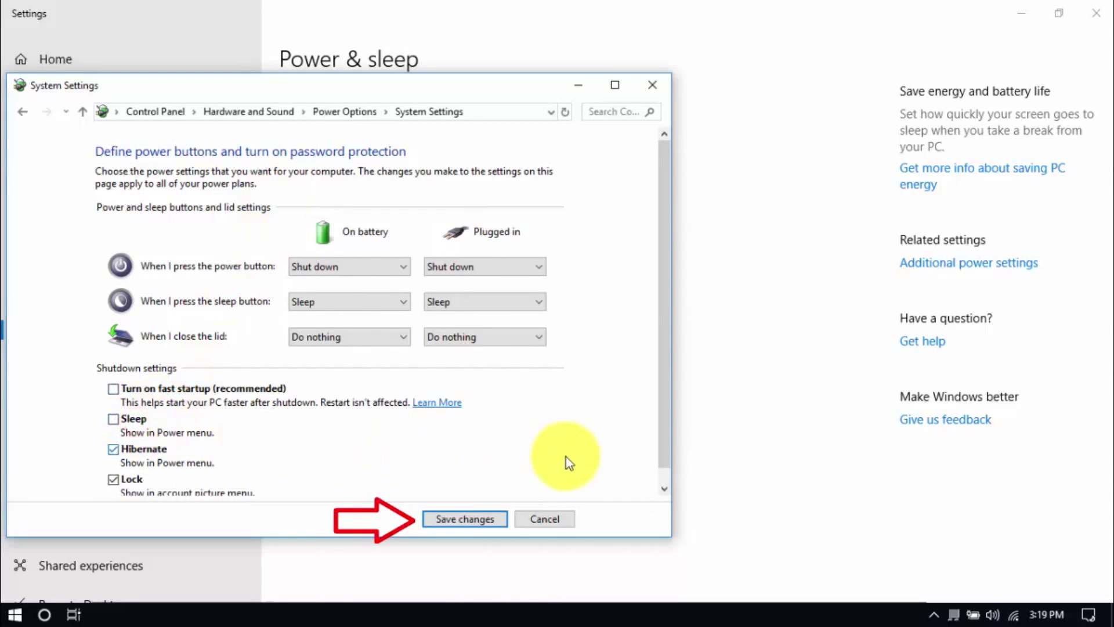
key("Return")
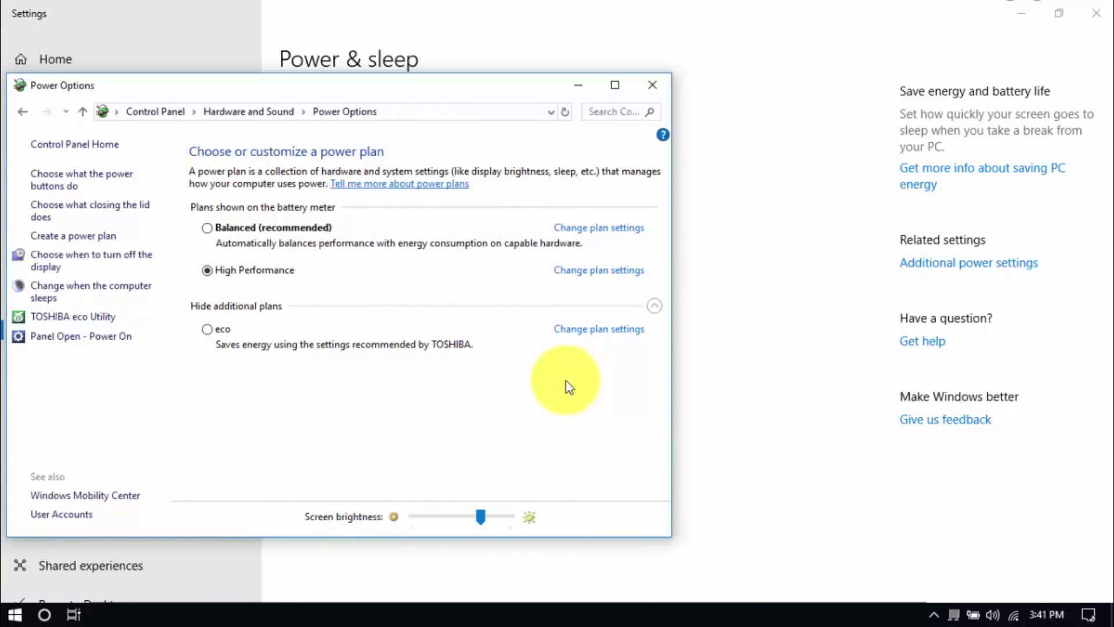
- Open the advanced power settings for the High Performance plan
left_click(613, 271)
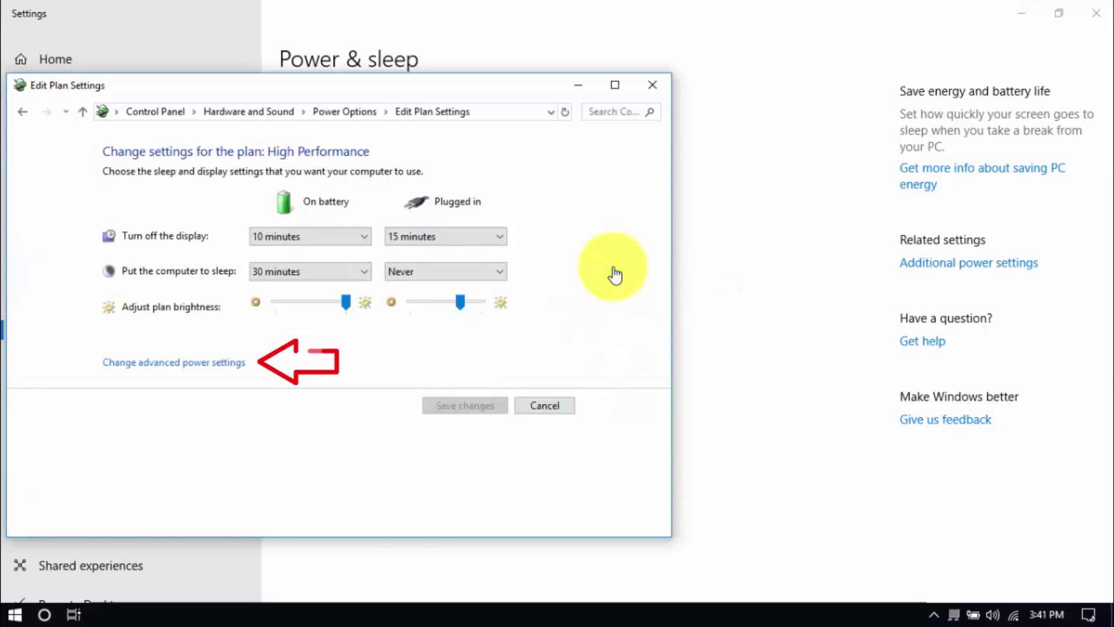
left_click(187, 364)
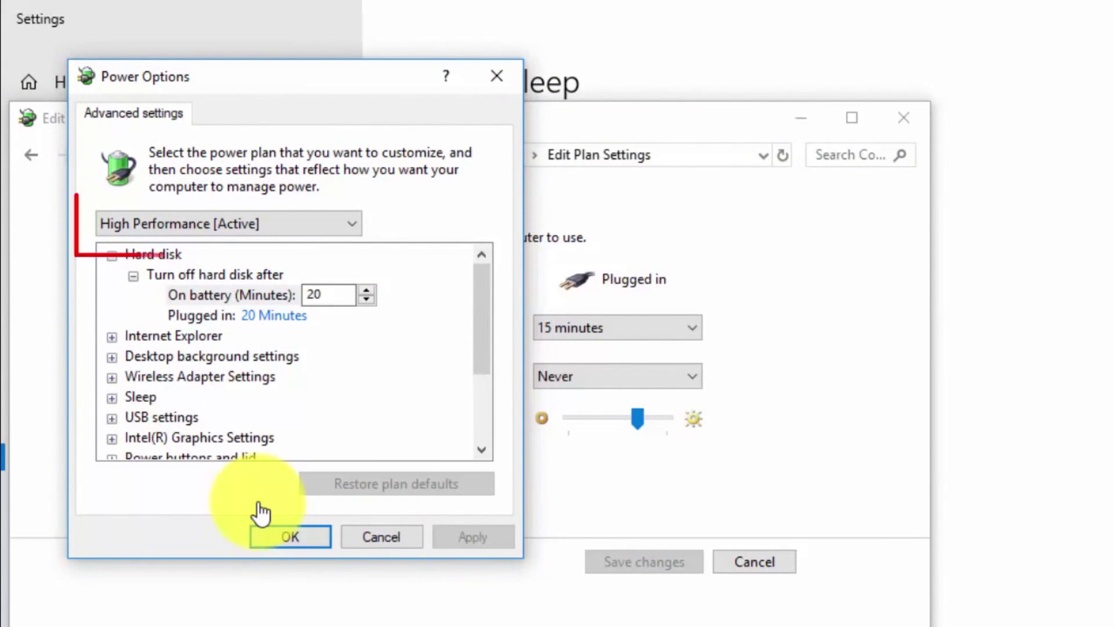
left_click(307, 230)
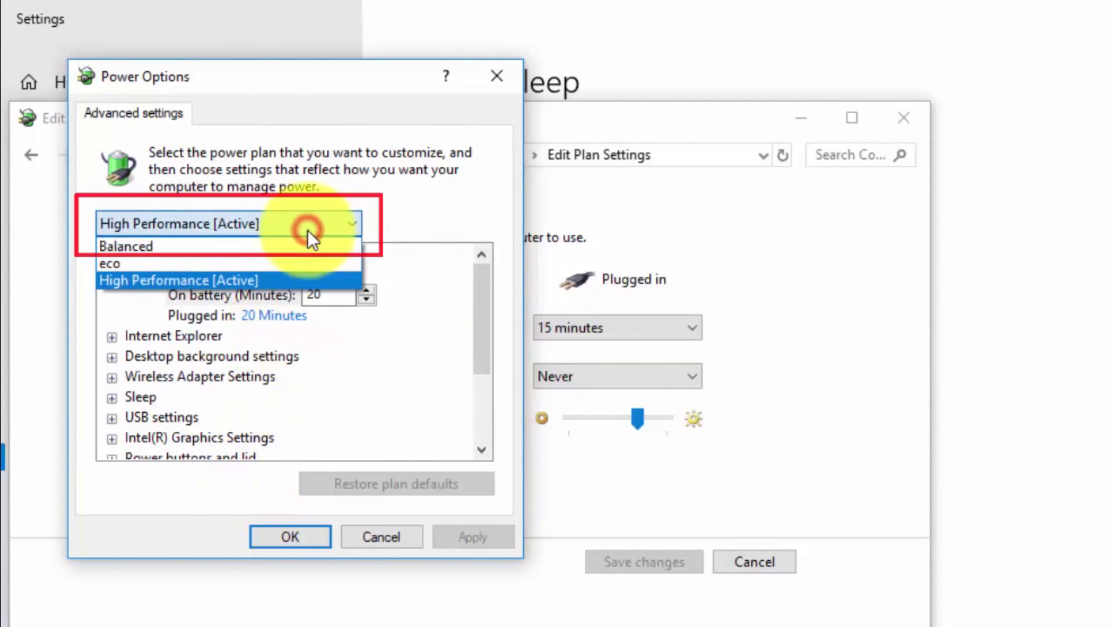
left_click(307, 230)
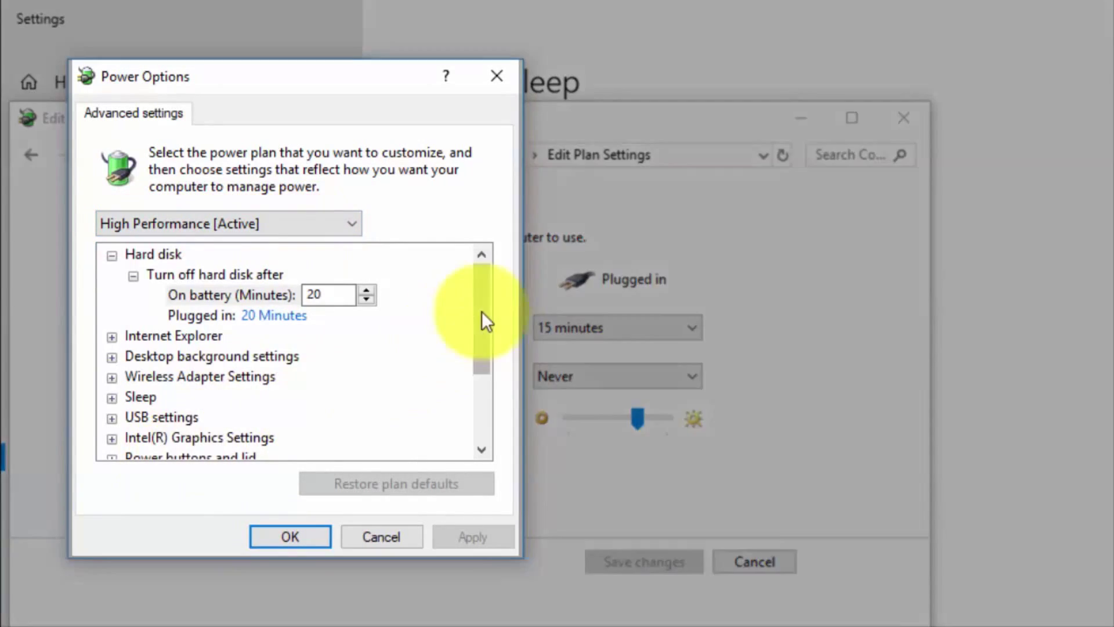
left_click_drag(481, 319, 478, 384)
- Set Intel(R) Graphics Power Plan to Balanced for On battery and Plugged in, then expand PCI Express Link State Power Management
left_click(111, 315)
left_click(133, 337)
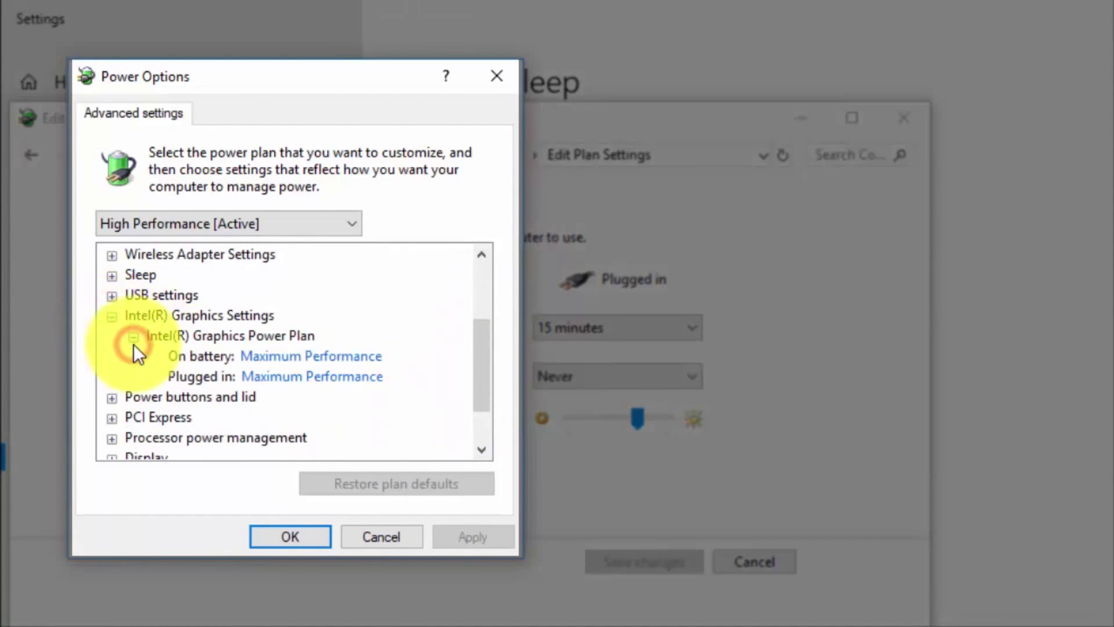
left_click(317, 359)
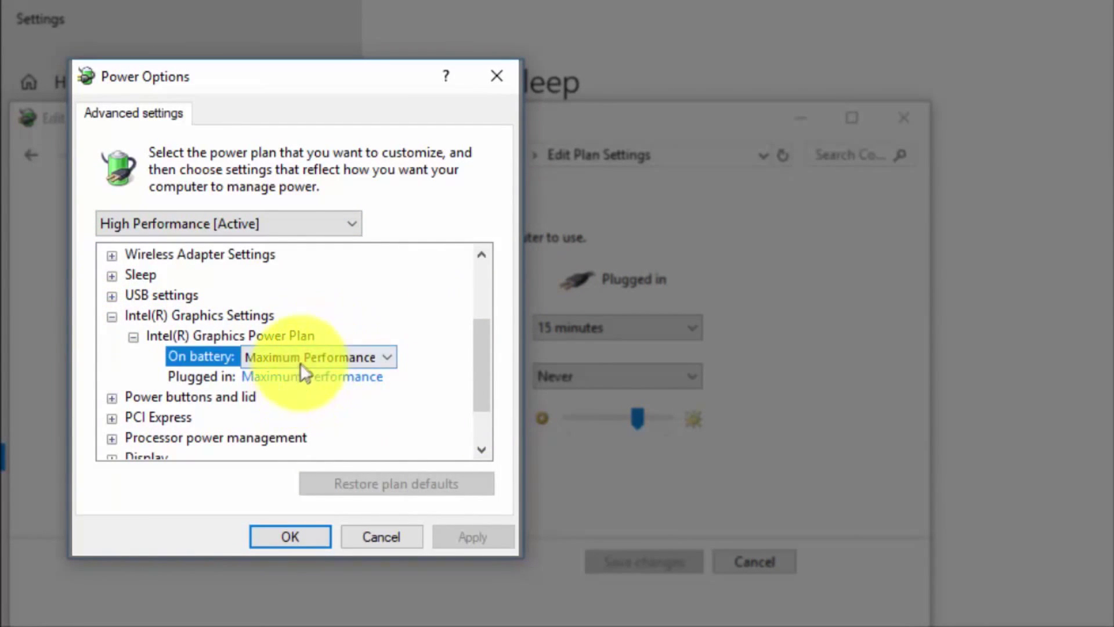
left_click(301, 363)
left_click(291, 391)
left_click(294, 378)
left_click(294, 386)
left_click(292, 408)
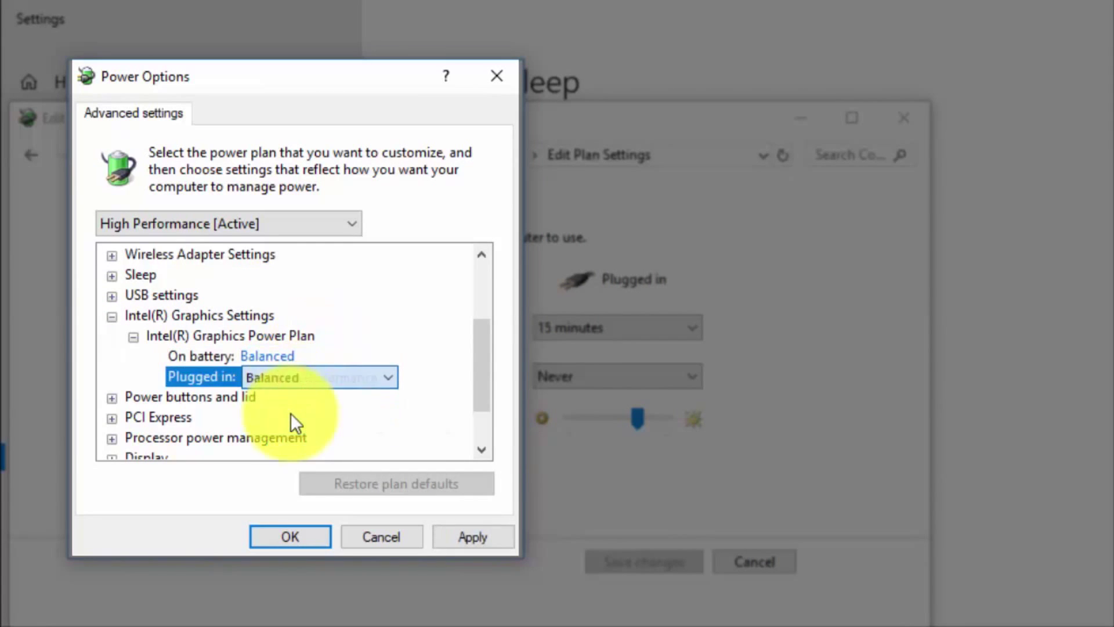
left_click(112, 418)
left_click(134, 438)
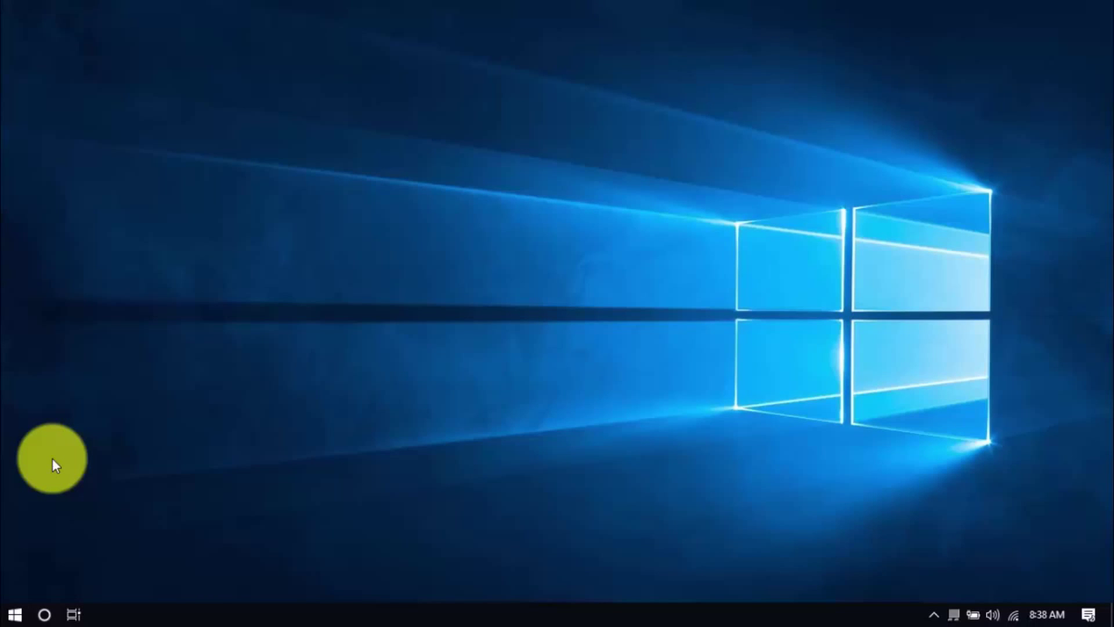
- In Settings' Apps & features, scroll the installed apps and expand the ACID Music Studio entry
left_click(13, 616)
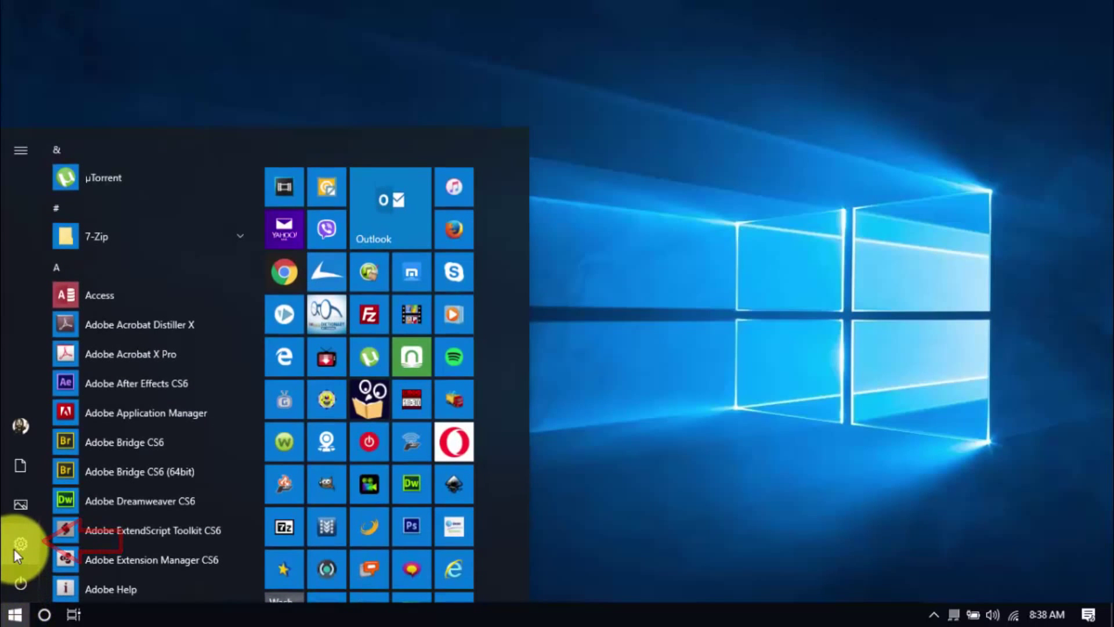
left_click(14, 548)
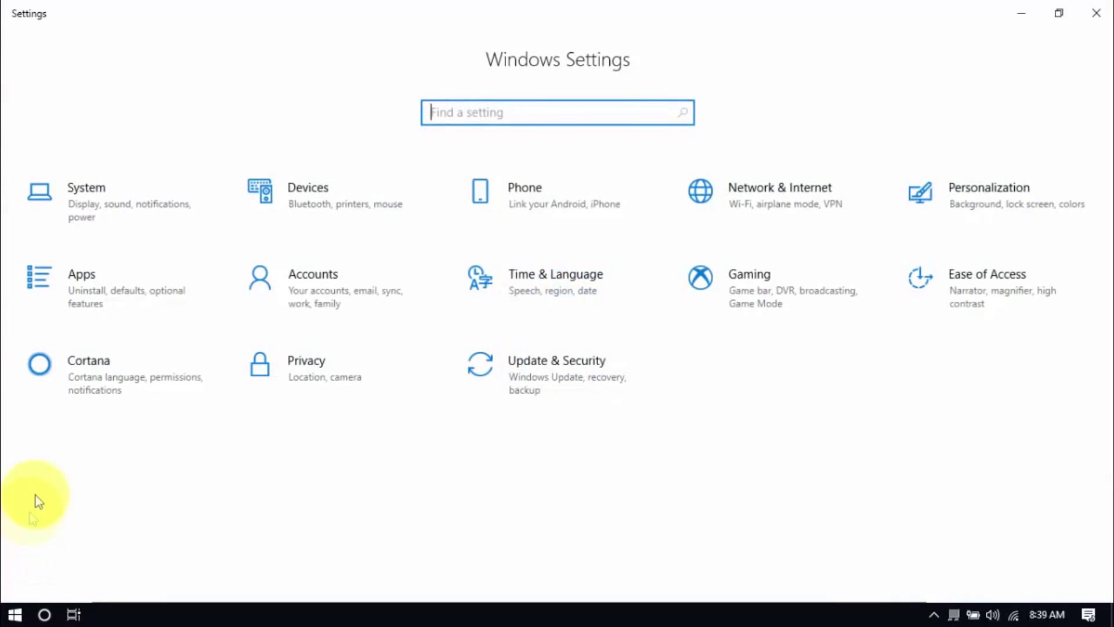
left_click(106, 270)
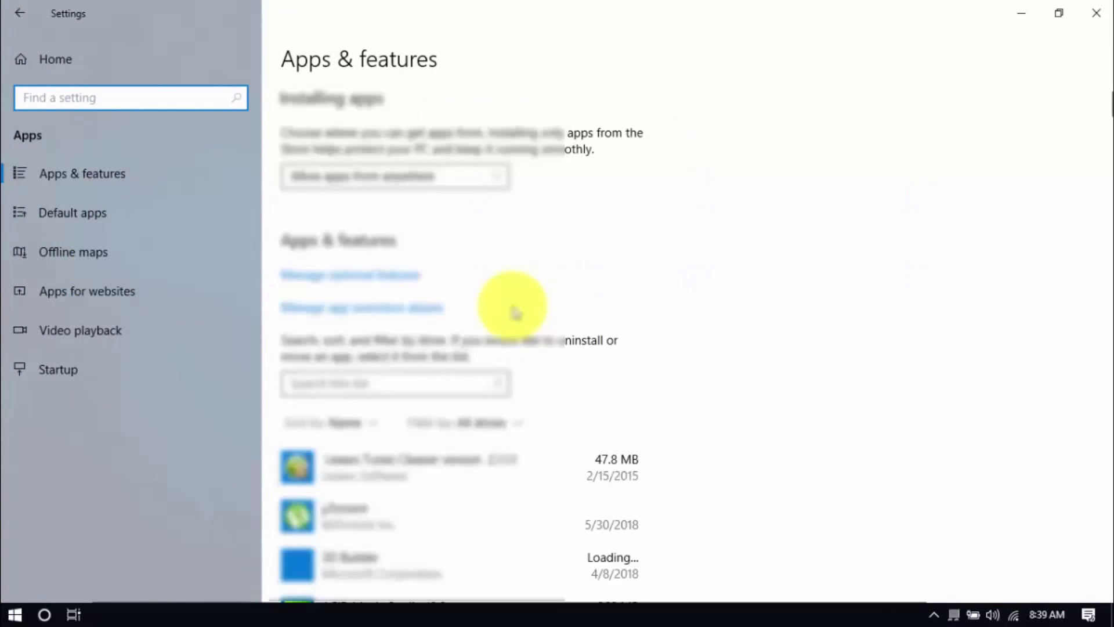
scroll(543, 516, "down", 7)
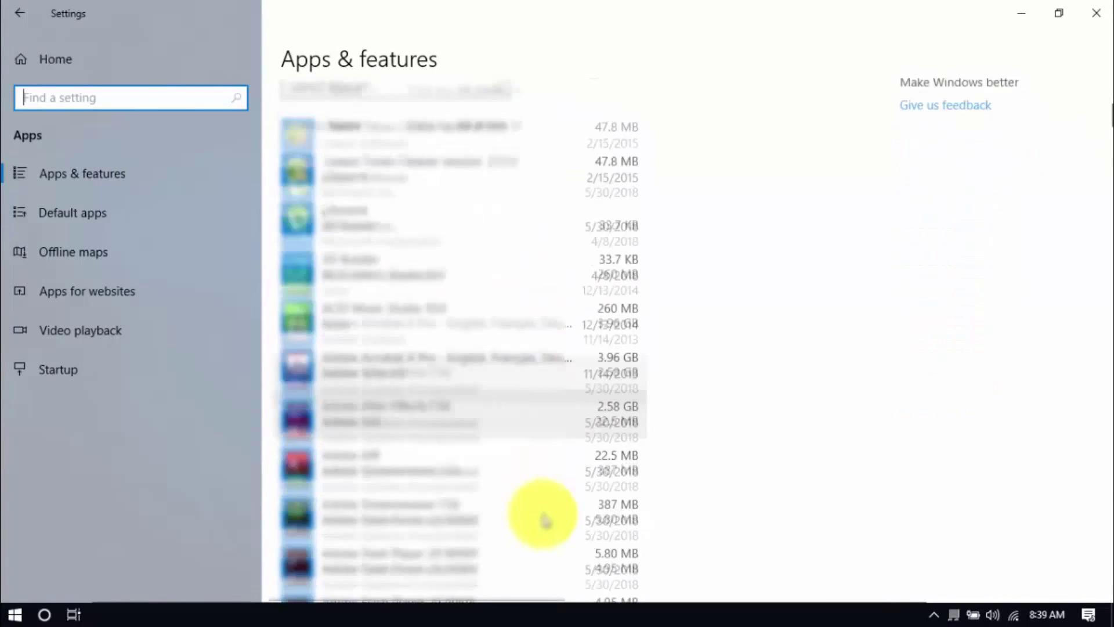
left_click(510, 253)
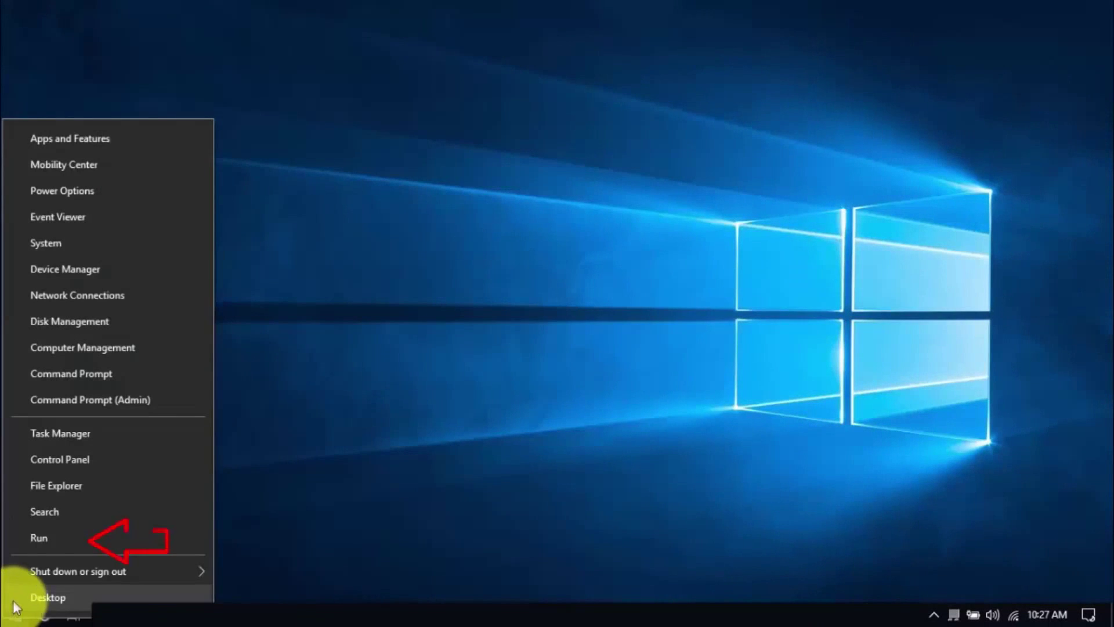
- Open %temp% from Run, select all 57 items in the Temp folder, and delete them
left_click(55, 535)
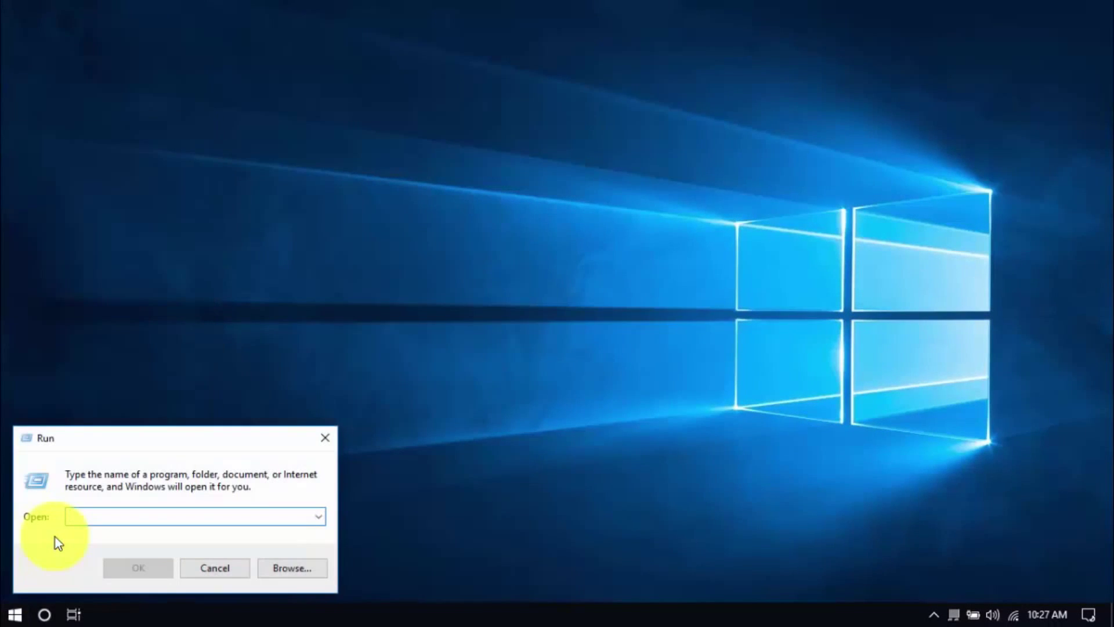
type("%temp%")
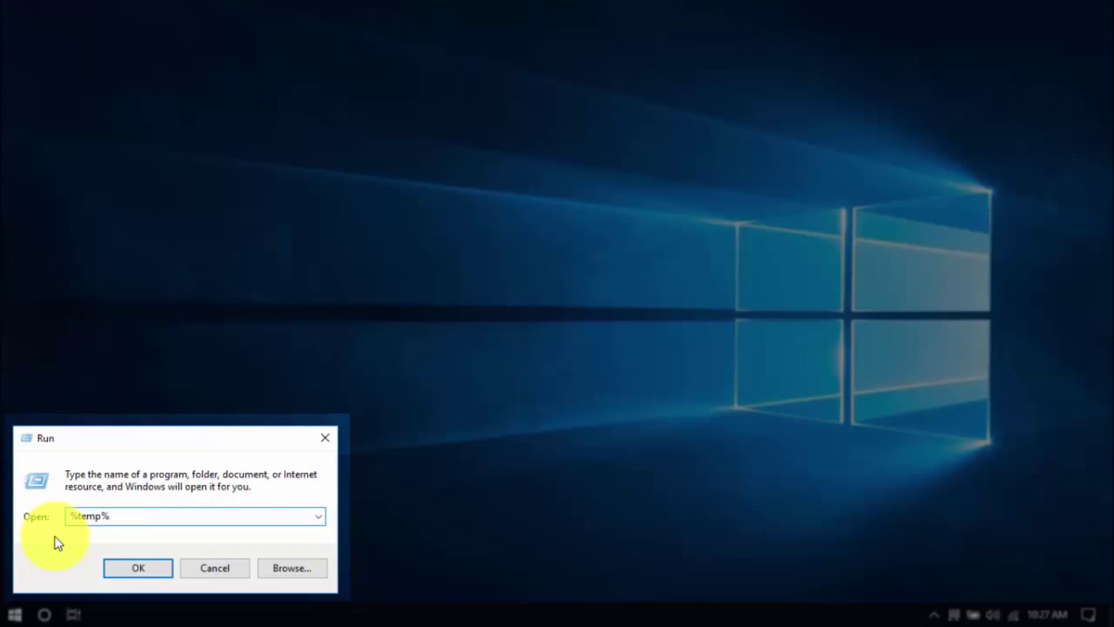
key("Return")
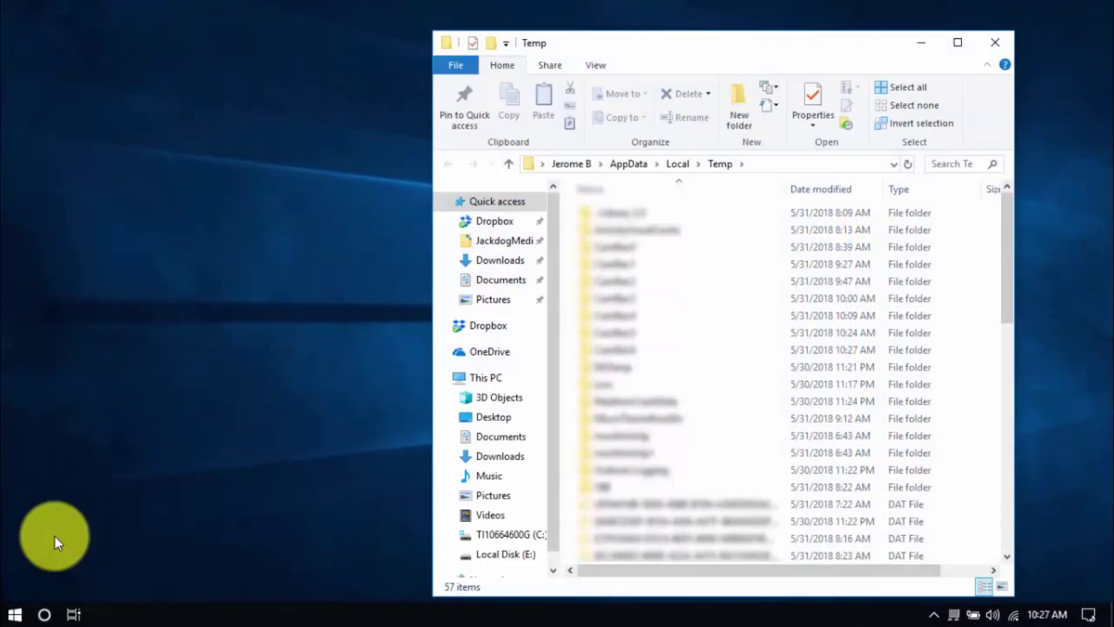
left_click(649, 415)
key("ctrl+a")
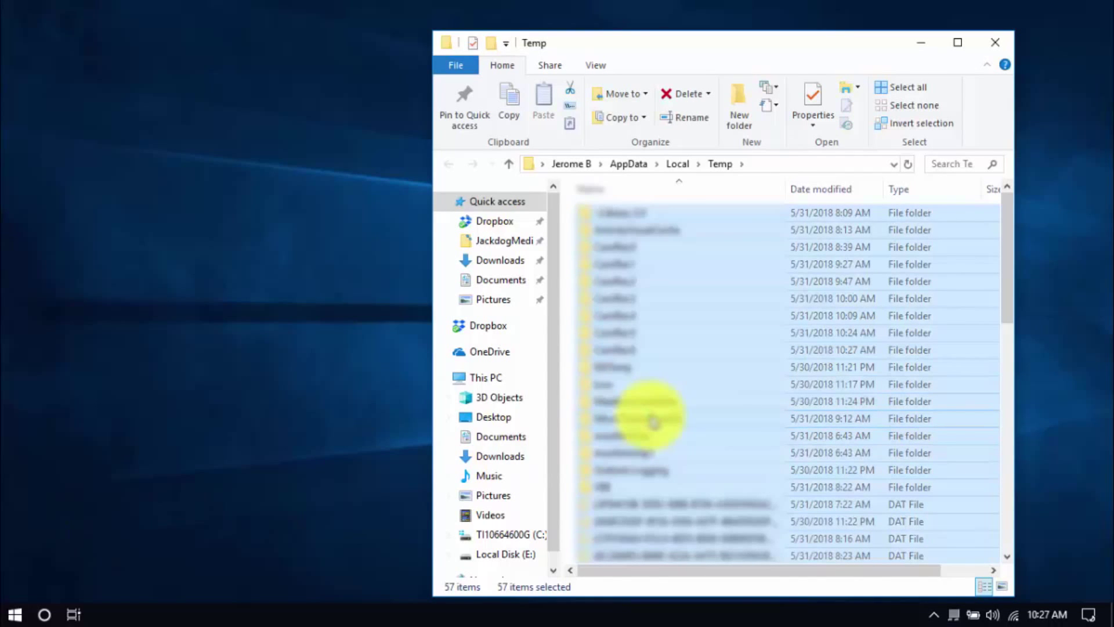
key("Delete")
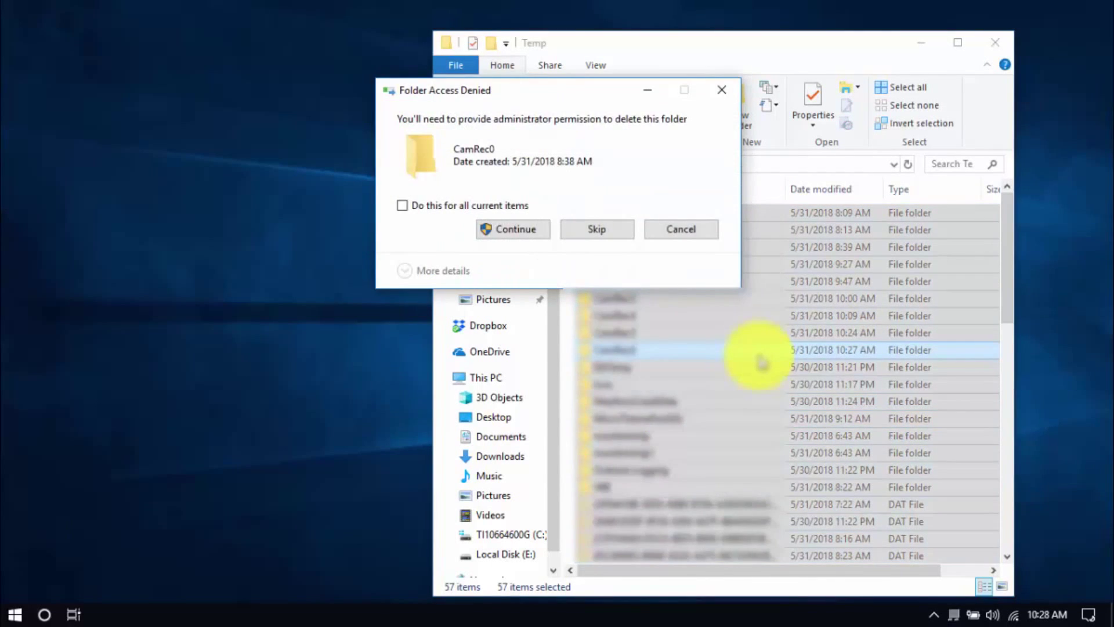
- Open the Windows Temp folder through Run and select all 95 items
right_click(17, 612)
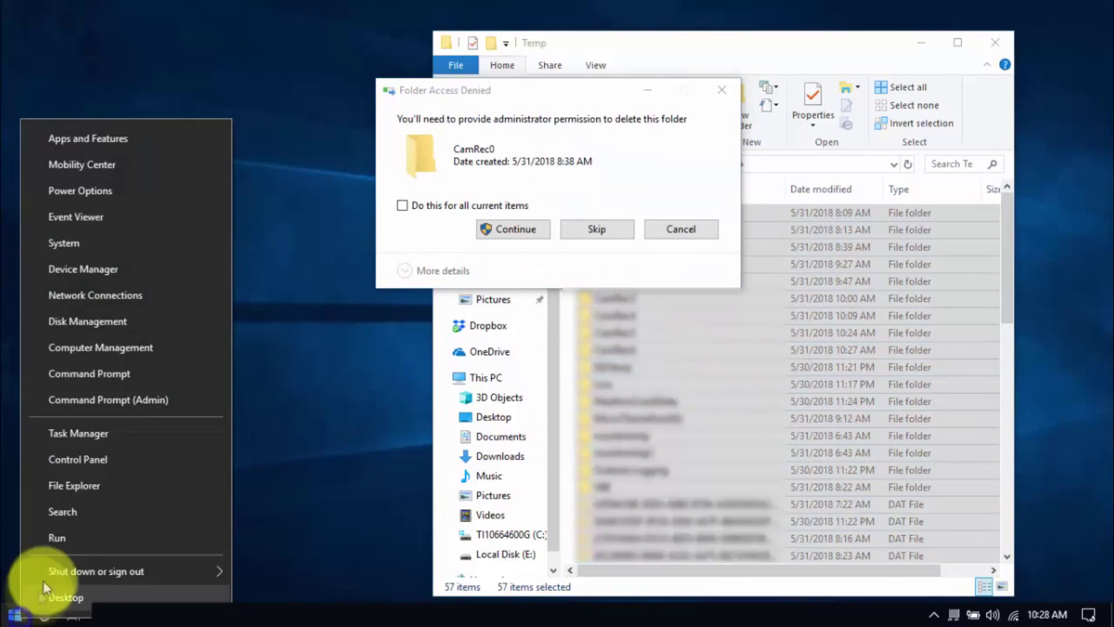
left_click(65, 529)
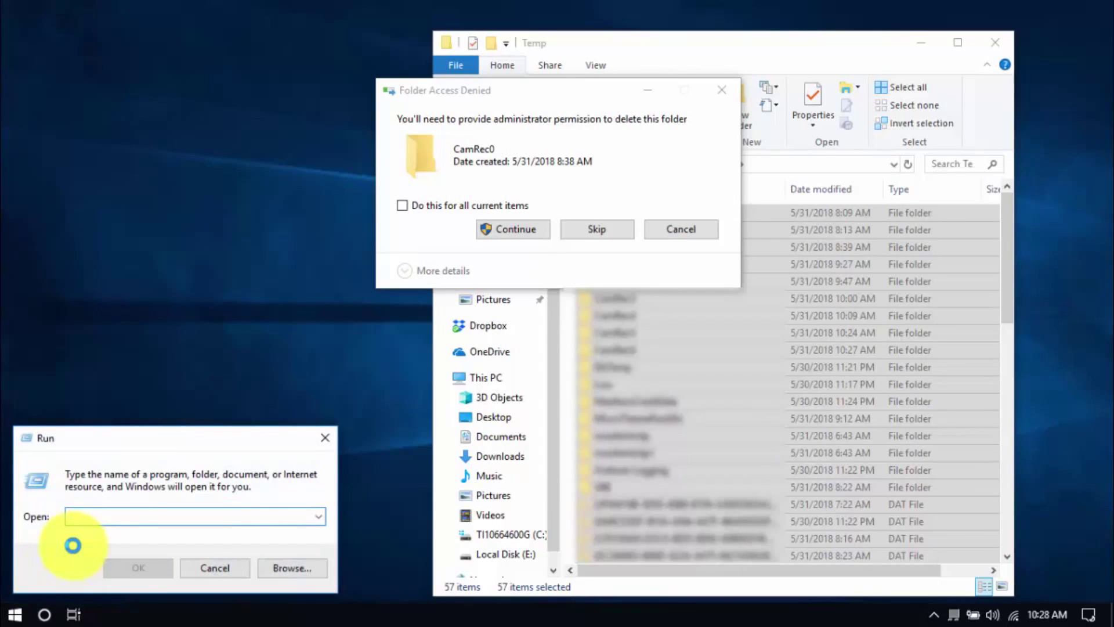
left_click(133, 572)
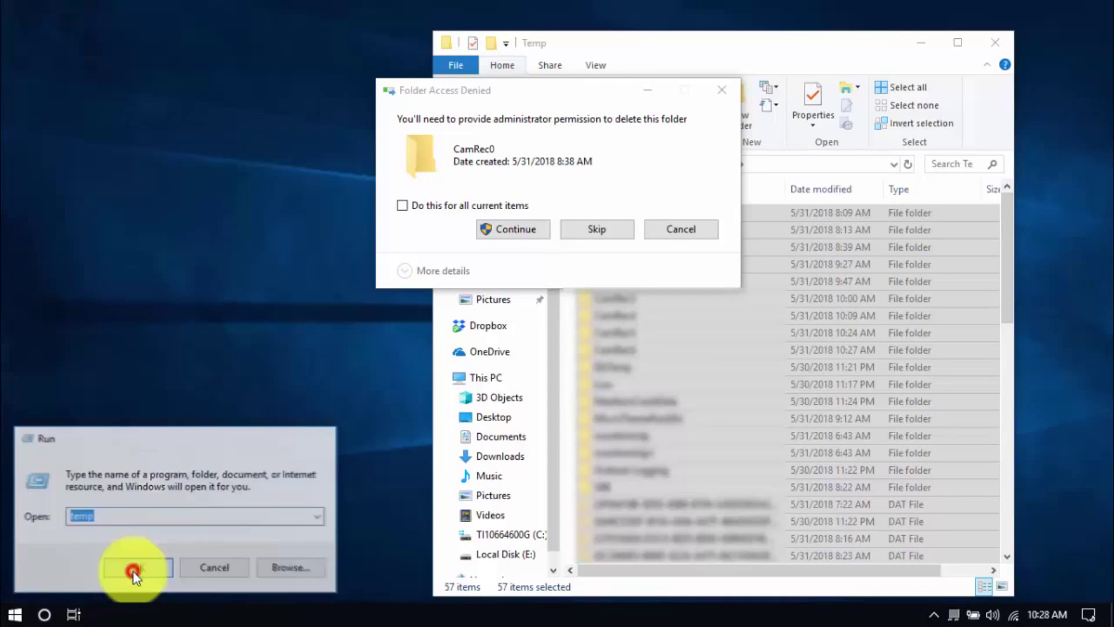
left_click(616, 401)
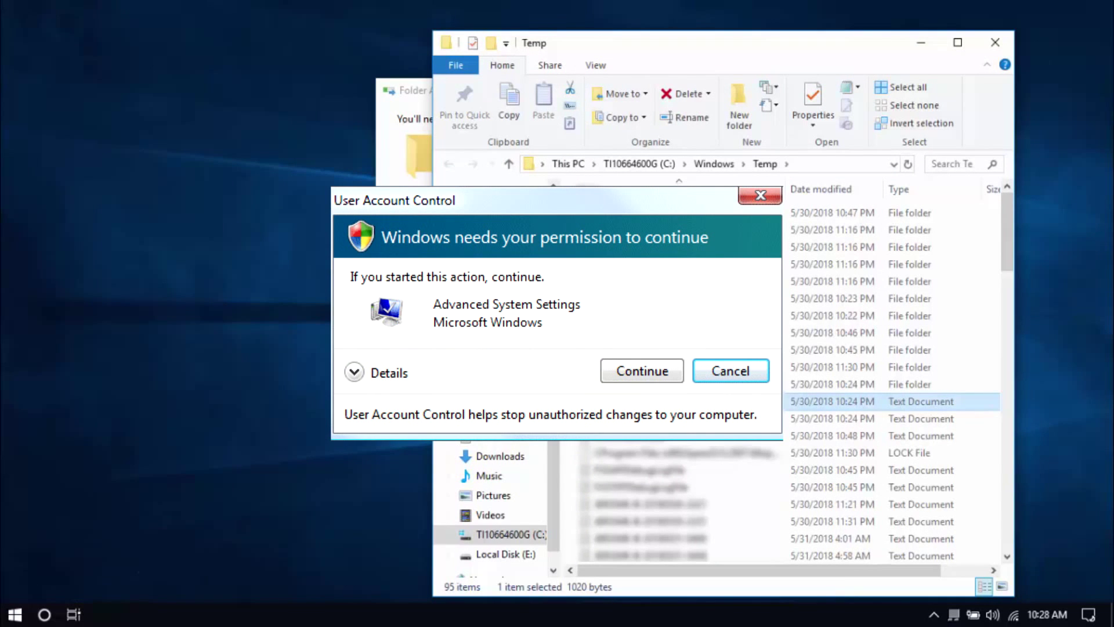
key("ctrl+a")
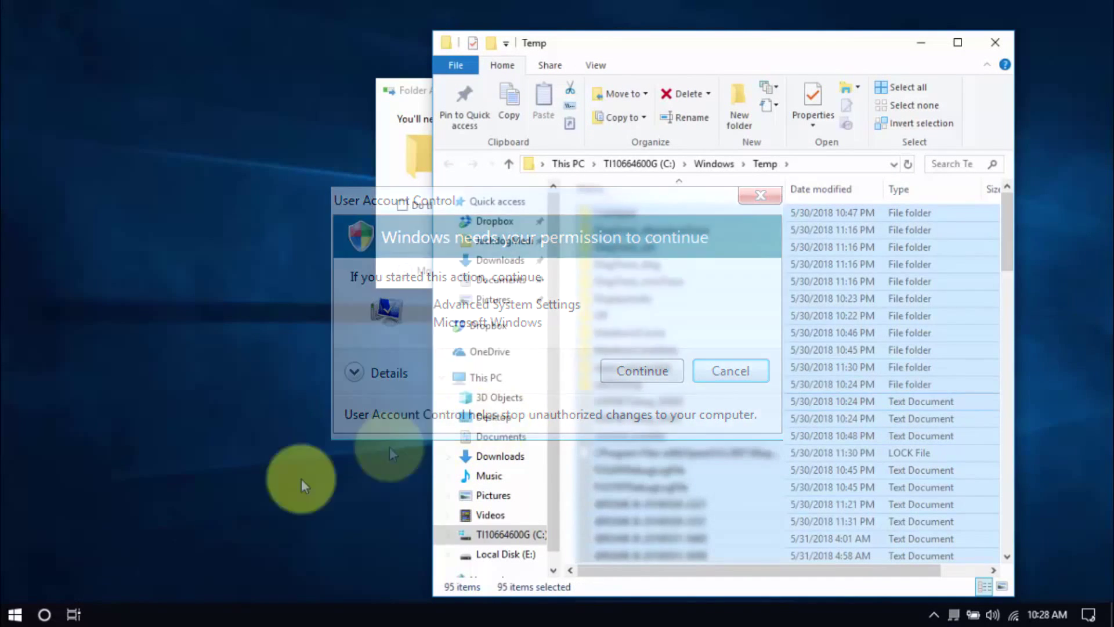
- Open the Windows Prefetch folder by typing 'pr' in the Run box
left_click(12, 617)
right_click(12, 617)
left_click(62, 543)
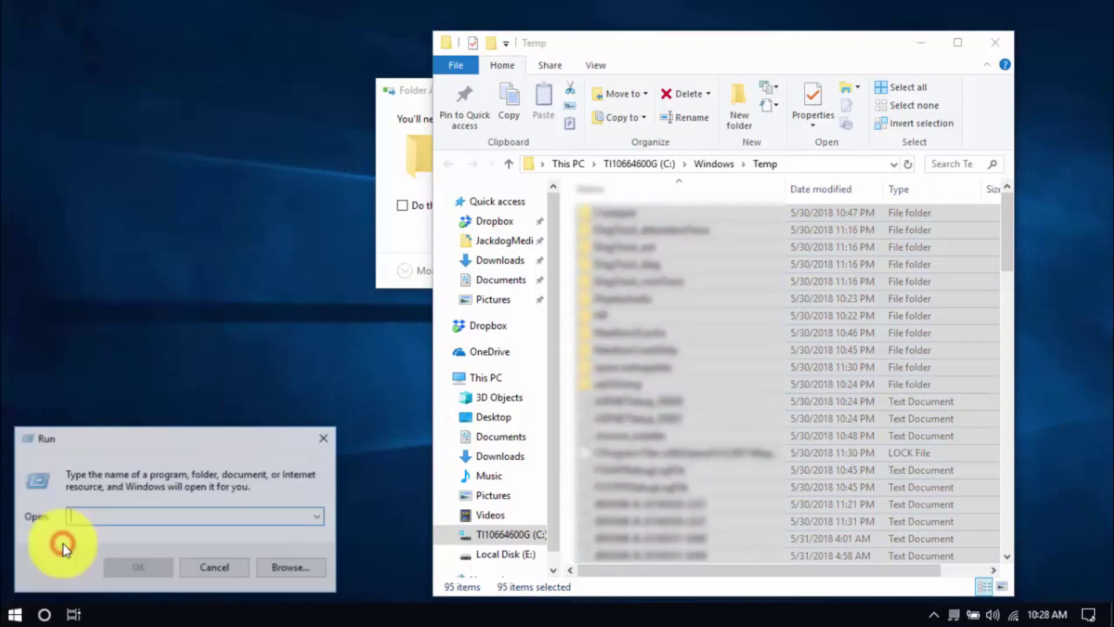
type("prefetch")
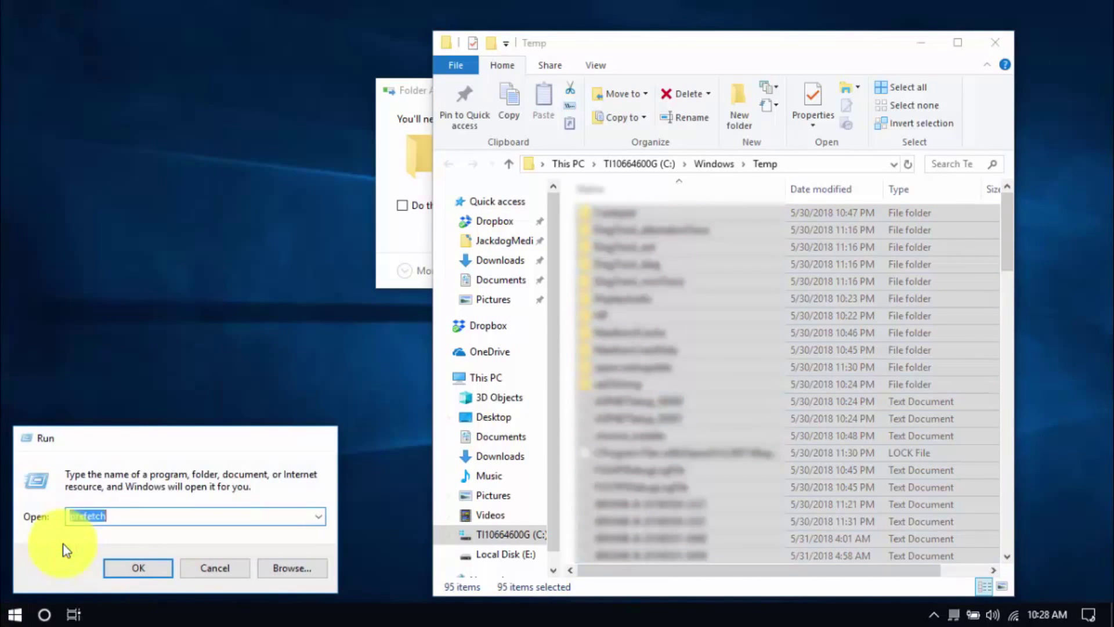
key("Return")
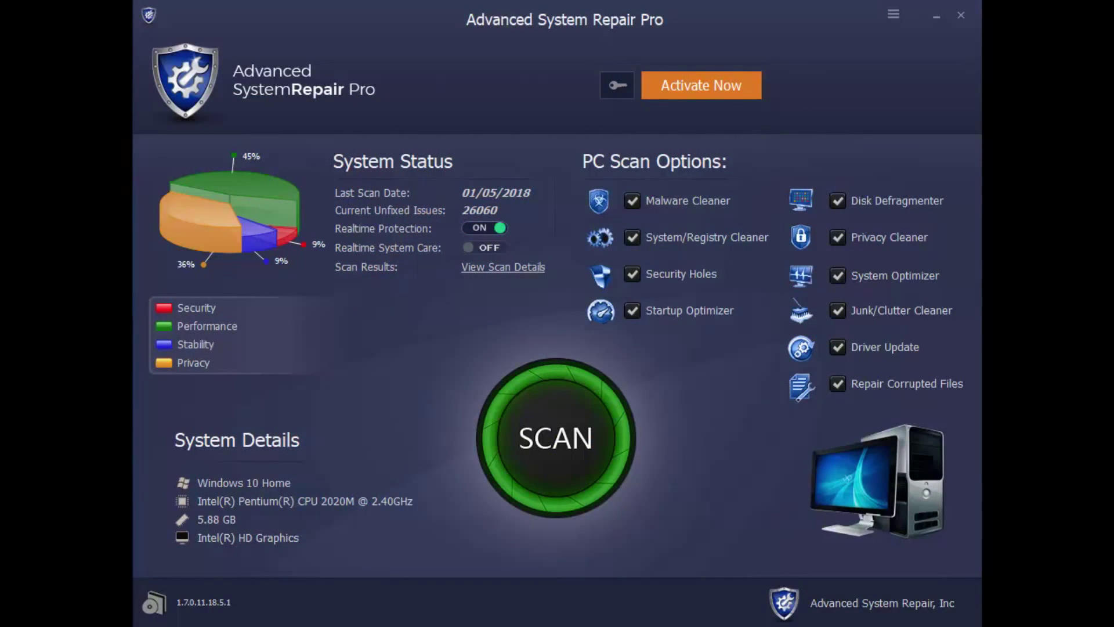
- Start a full SCAN of the PC in Advanced System Repair Pro
left_click(535, 463)
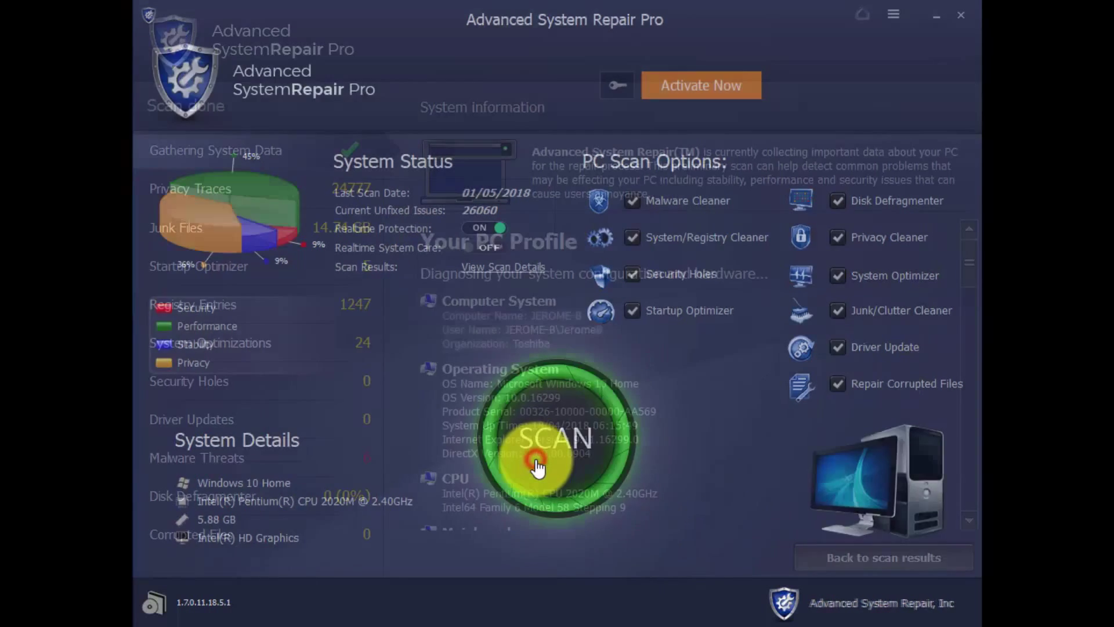